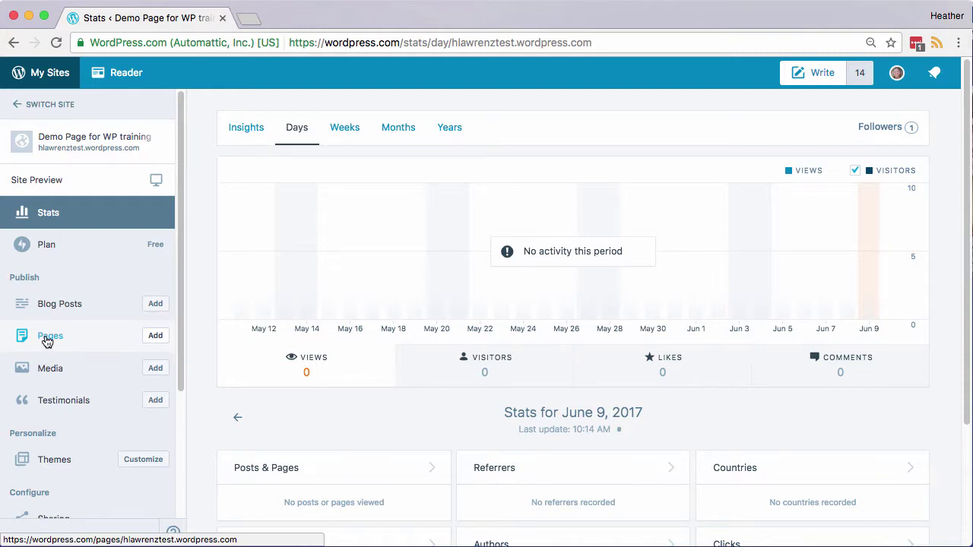
Open the Visual Branding page for editing from the site's list of published pages
{"action": "left_click", "coordinate": [47, 341]}
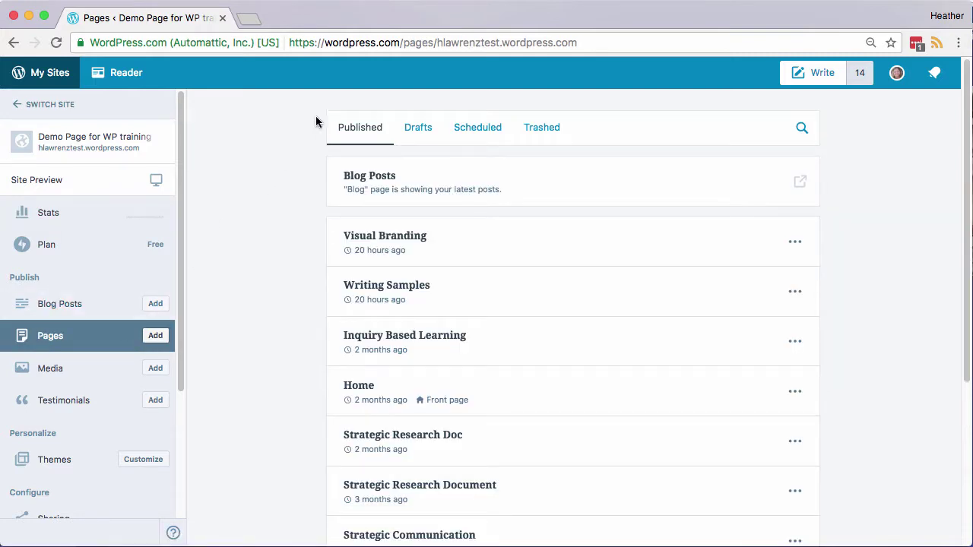
{"action": "scroll", "coordinate": [947, 288], "scroll_direction": "down", "scroll_amount": 5}
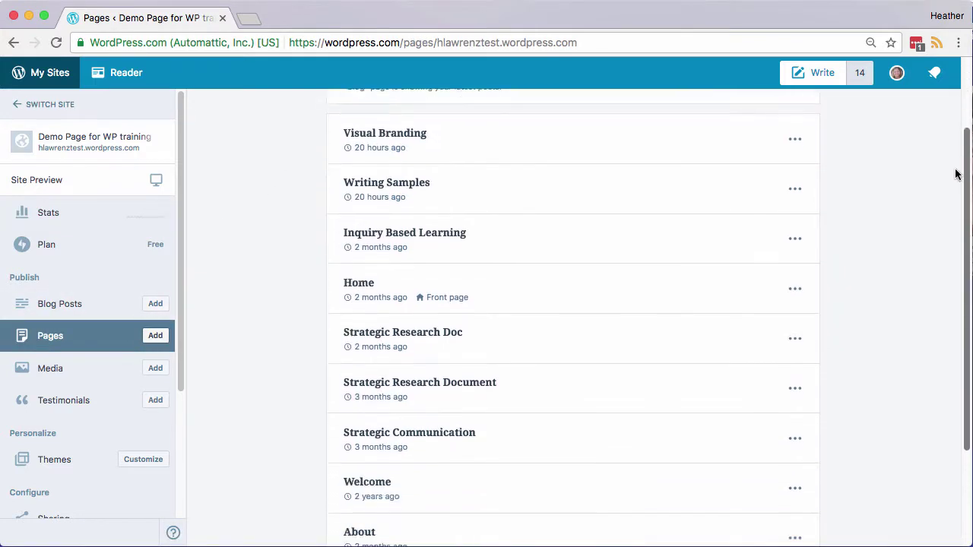
{"action": "scroll", "coordinate": [935, 254], "scroll_direction": "up", "scroll_amount": 5}
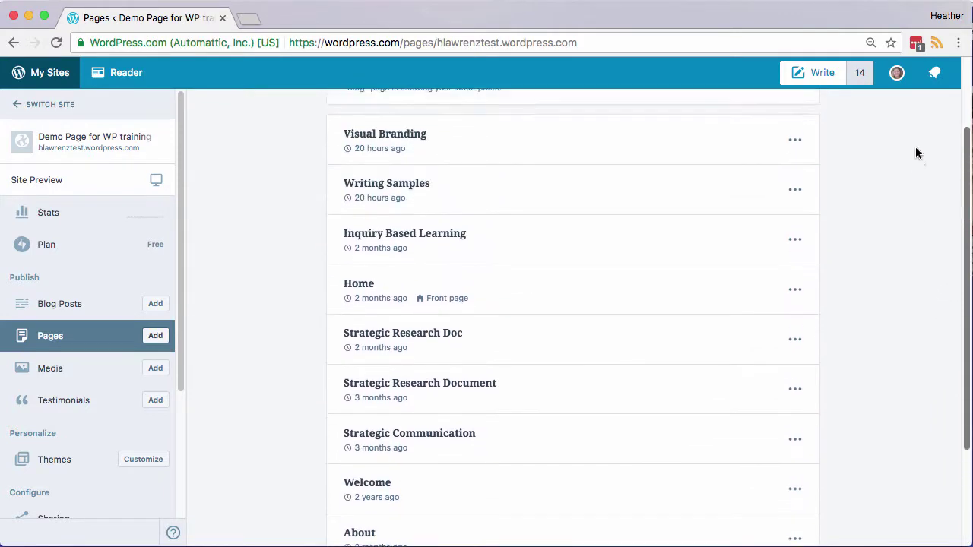
{"action": "scroll", "coordinate": [906, 185], "scroll_direction": "down", "scroll_amount": 5}
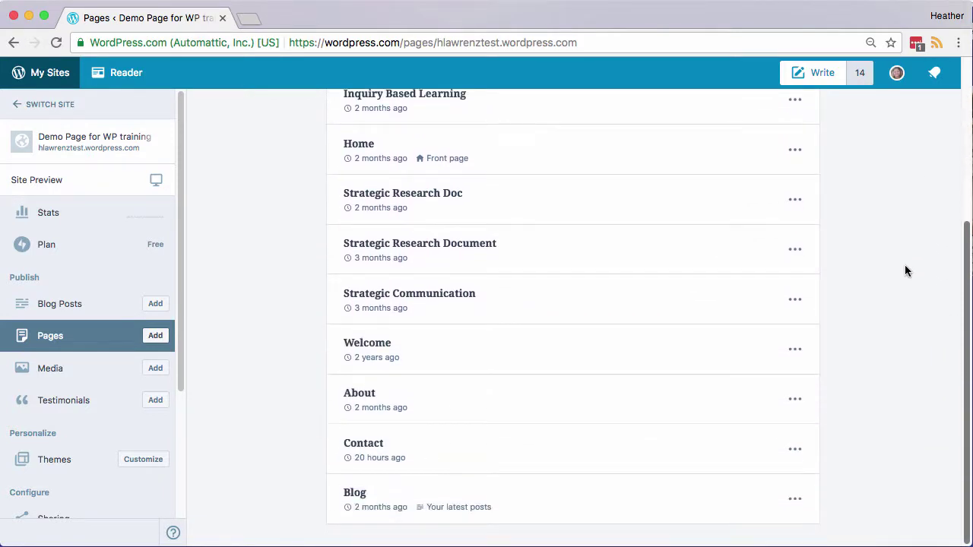
{"action": "scroll", "coordinate": [904, 241], "scroll_direction": "up", "scroll_amount": 2}
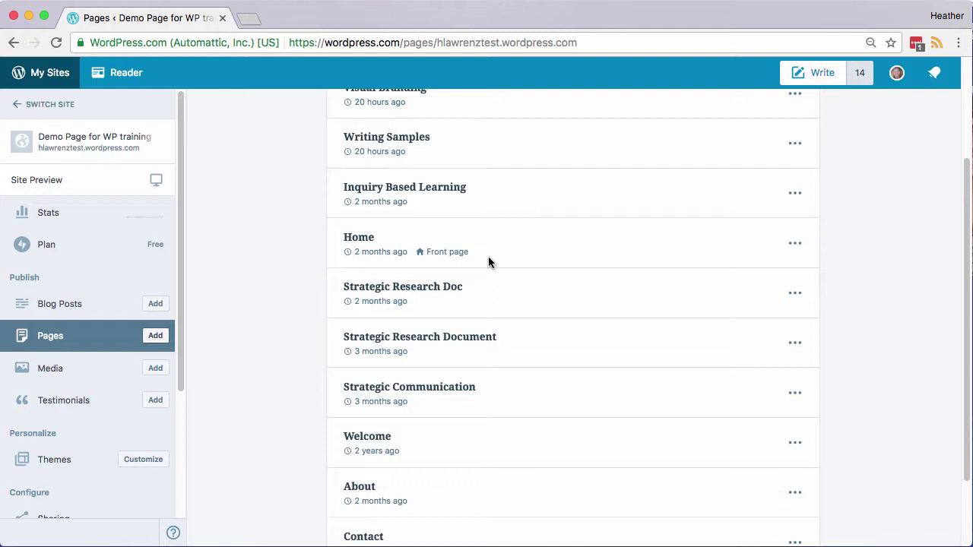
{"action": "scroll", "coordinate": [492, 265], "scroll_direction": "up", "scroll_amount": 4}
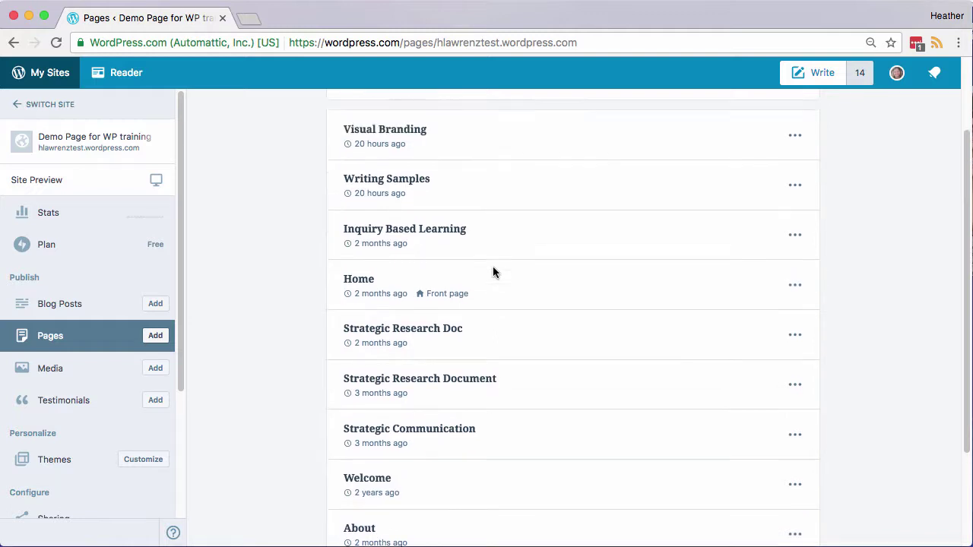
{"action": "left_click", "coordinate": [795, 246]}
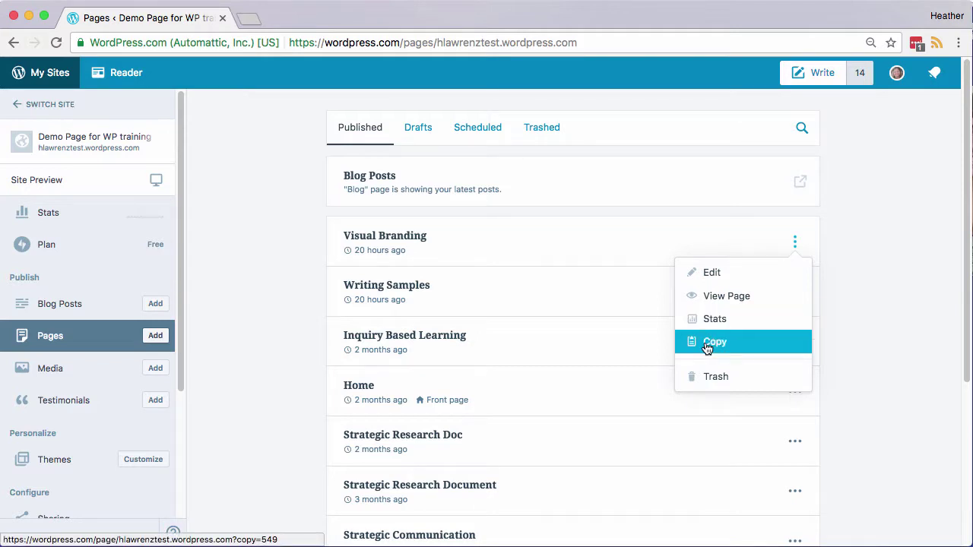
{"action": "left_click", "coordinate": [706, 274]}
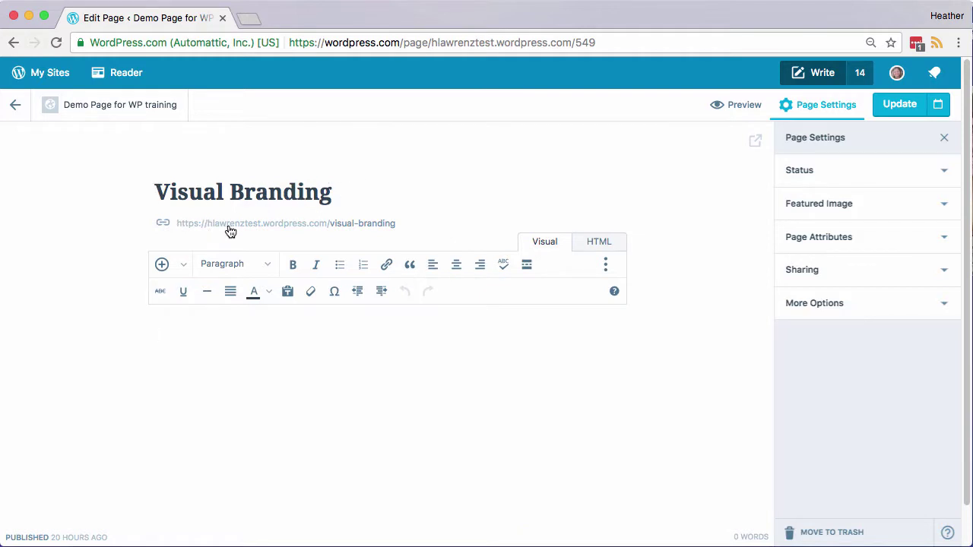
Examine the page's URL slug and the publication date and visibility in its status settings
{"action": "left_click", "coordinate": [402, 223]}
{"action": "left_click_drag", "start_coordinate": [402, 223], "coordinate": [329, 223]}
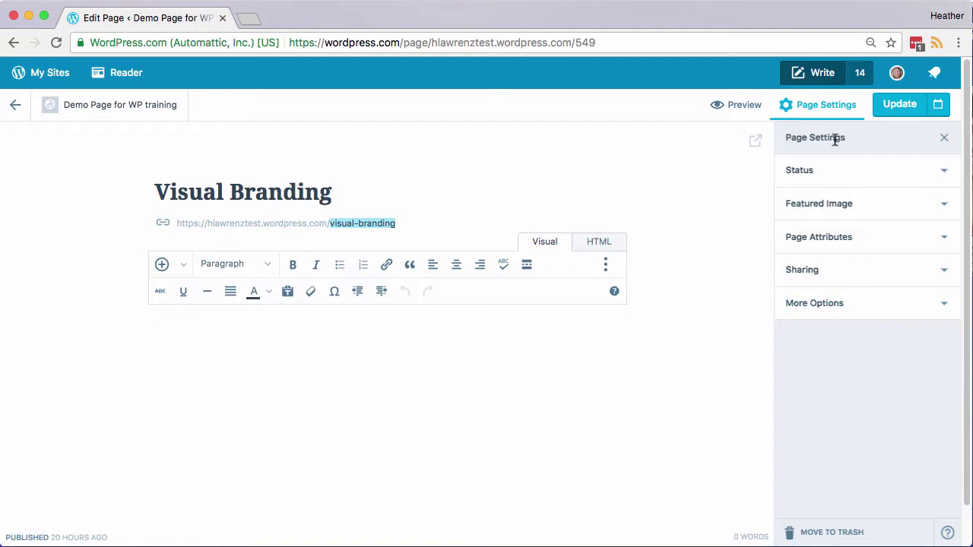
{"action": "left_click", "coordinate": [822, 113]}
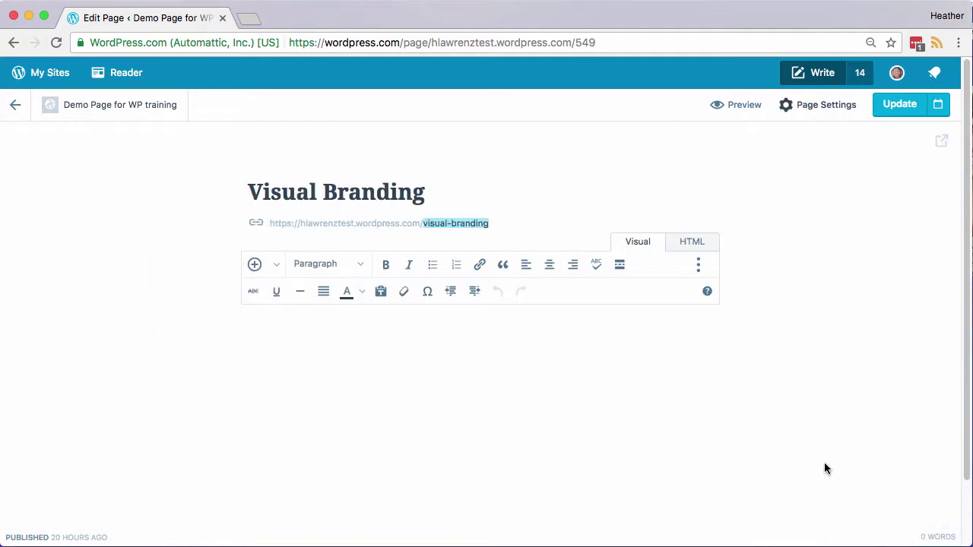
{"action": "left_click", "coordinate": [798, 106]}
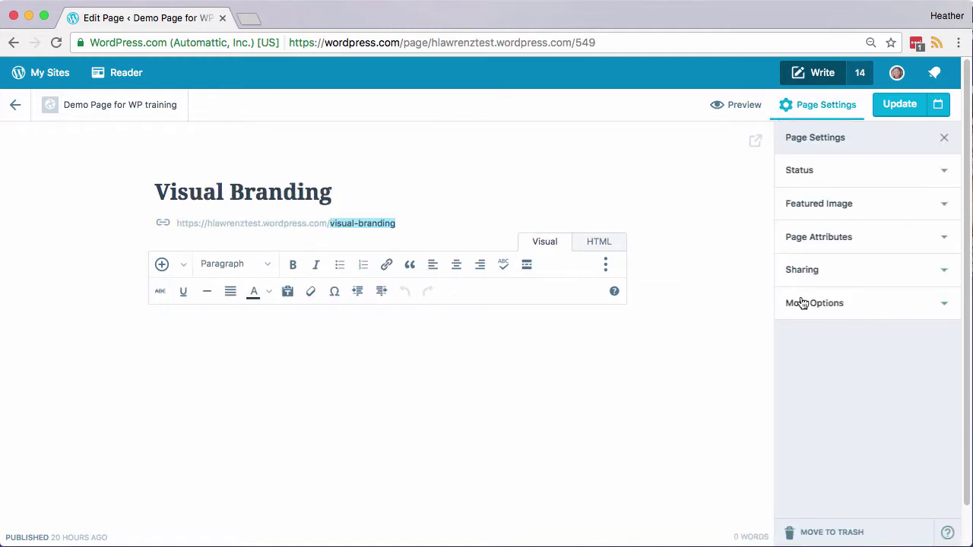
{"action": "left_click", "coordinate": [813, 173]}
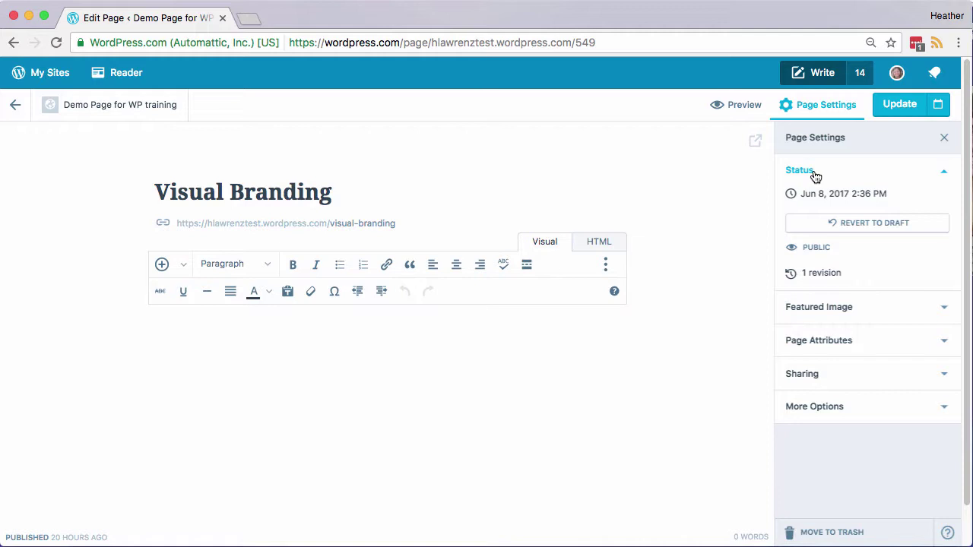
Set the photo of the laptop and drawing tablet from the media library as the page's featured image
{"action": "left_click", "coordinate": [832, 196]}
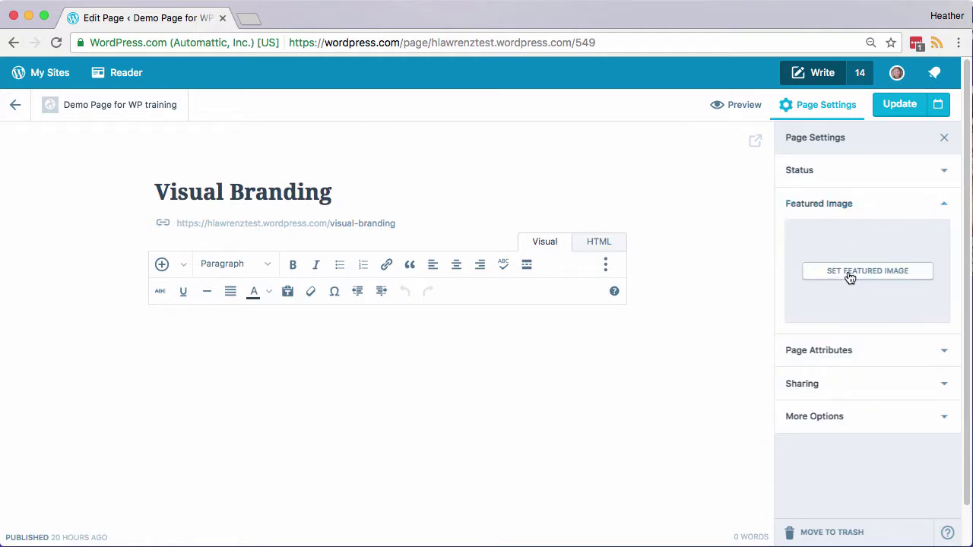
{"action": "left_click", "coordinate": [848, 278]}
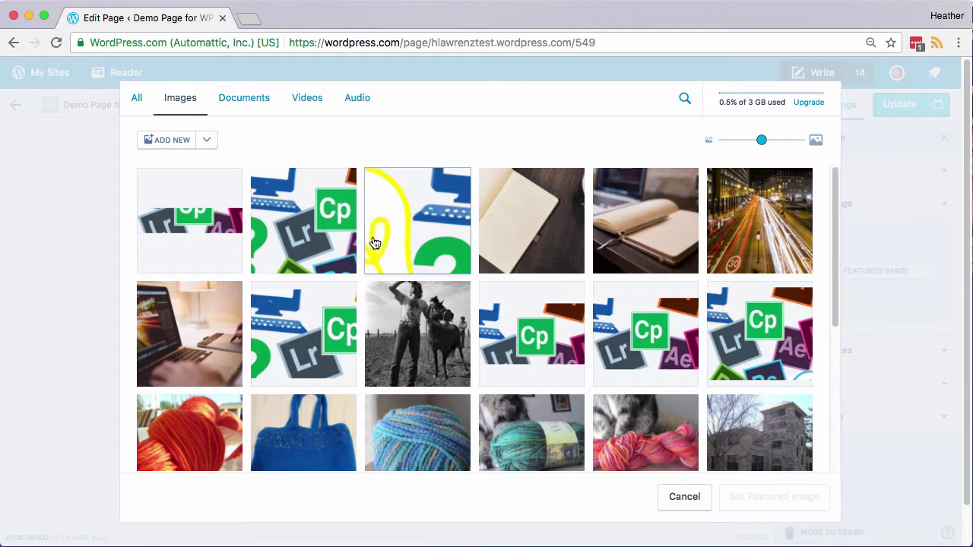
{"action": "left_click", "coordinate": [196, 317]}
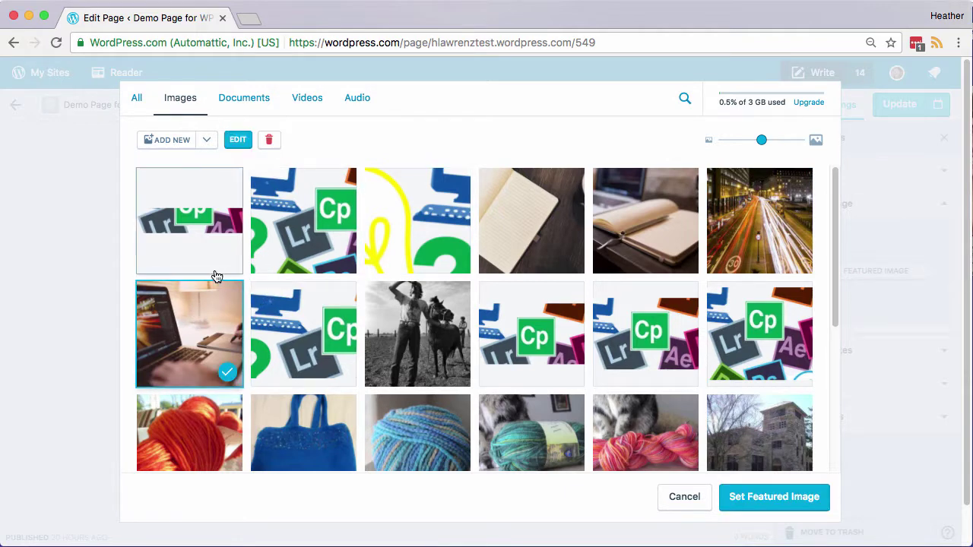
{"action": "left_click", "coordinate": [777, 499]}
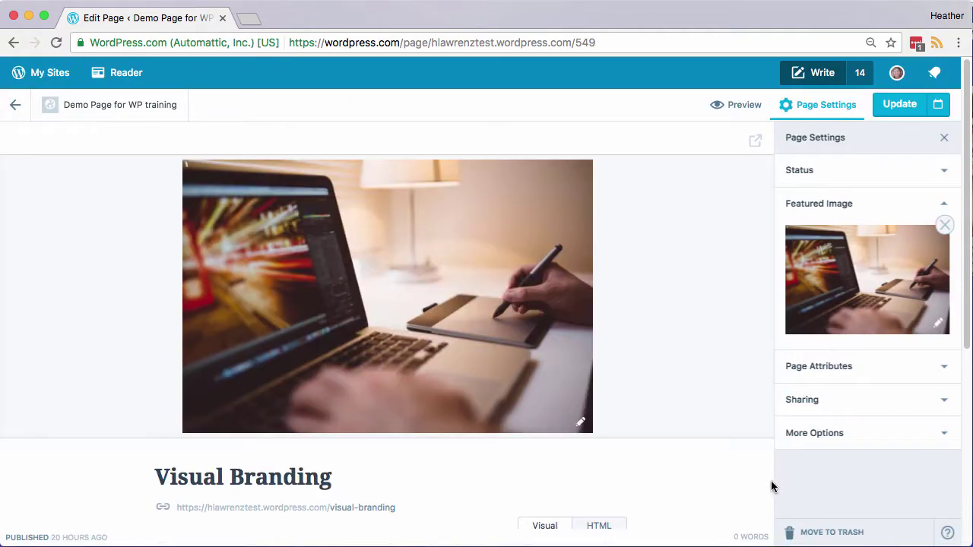
Examine the page attributes, including the available parent pages and the page template choices
{"action": "left_click", "coordinate": [935, 365]}
{"action": "scroll", "coordinate": [918, 367], "scroll_direction": "down", "scroll_amount": 5}
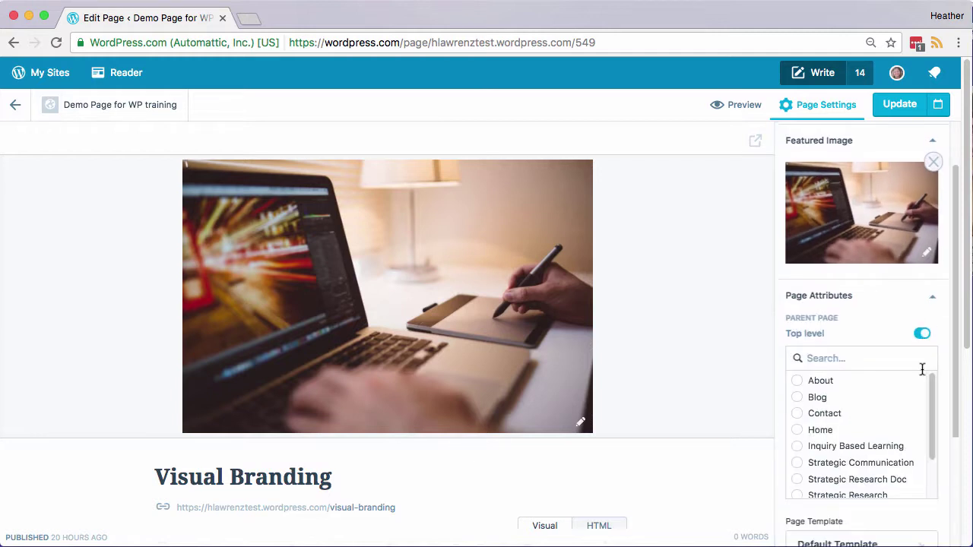
{"action": "scroll", "coordinate": [918, 369], "scroll_direction": "down", "scroll_amount": 1}
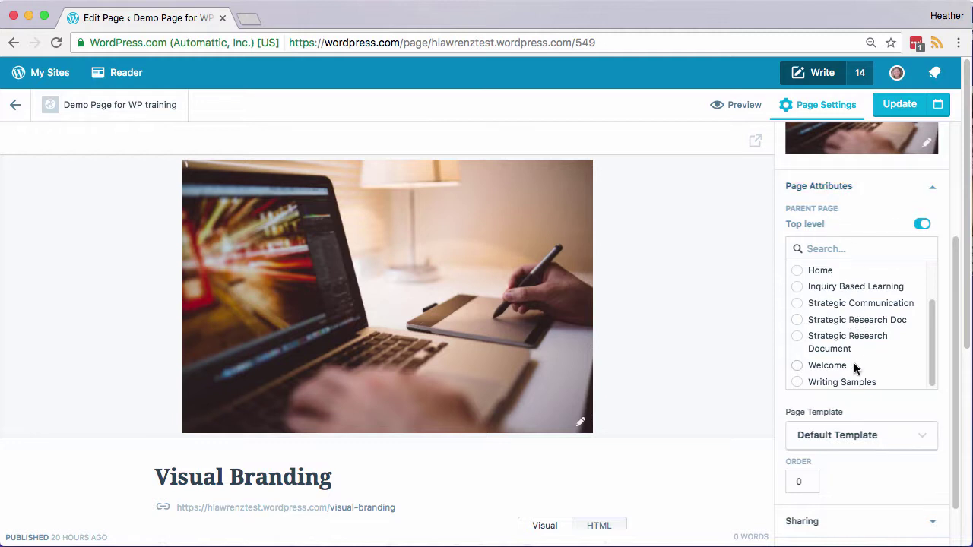
{"action": "scroll", "coordinate": [859, 371], "scroll_direction": "down", "scroll_amount": 2}
{"action": "left_click", "coordinate": [907, 389]}
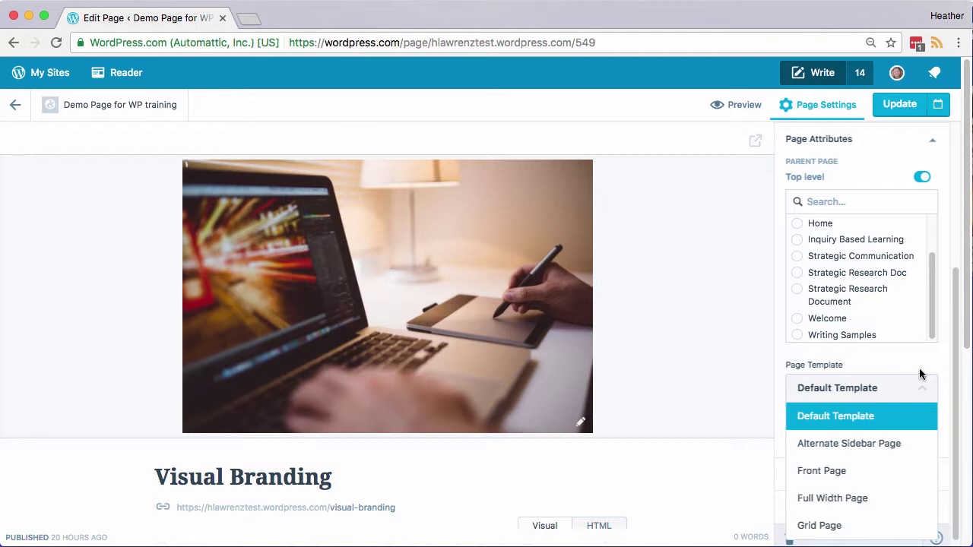
{"action": "scroll", "coordinate": [912, 378], "scroll_direction": "down", "scroll_amount": 5}
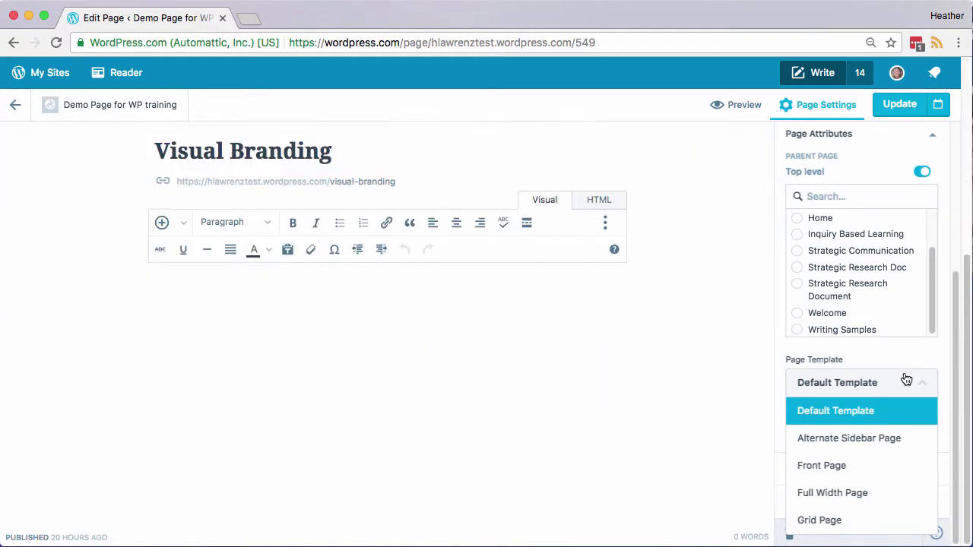
{"action": "scroll", "coordinate": [906, 379], "scroll_direction": "up", "scroll_amount": 3}
{"action": "scroll", "coordinate": [906, 378], "scroll_direction": "down", "scroll_amount": 1}
{"action": "left_click_drag", "start_coordinate": [957, 322], "coordinate": [951, 411]}
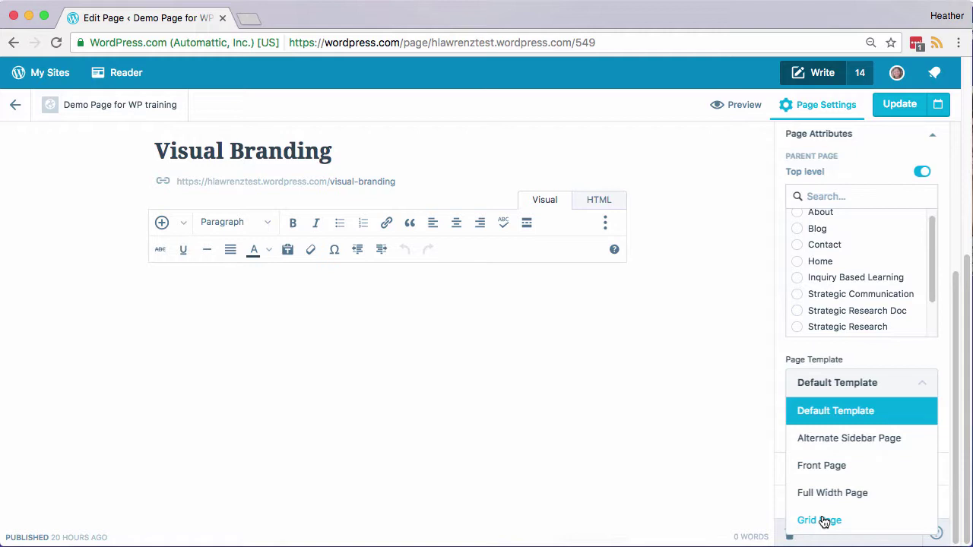
{"action": "left_click", "coordinate": [924, 384]}
Turn off Show Sharing Buttons and Show Like Button in the page's sharing settings
{"action": "left_click", "coordinate": [930, 469]}
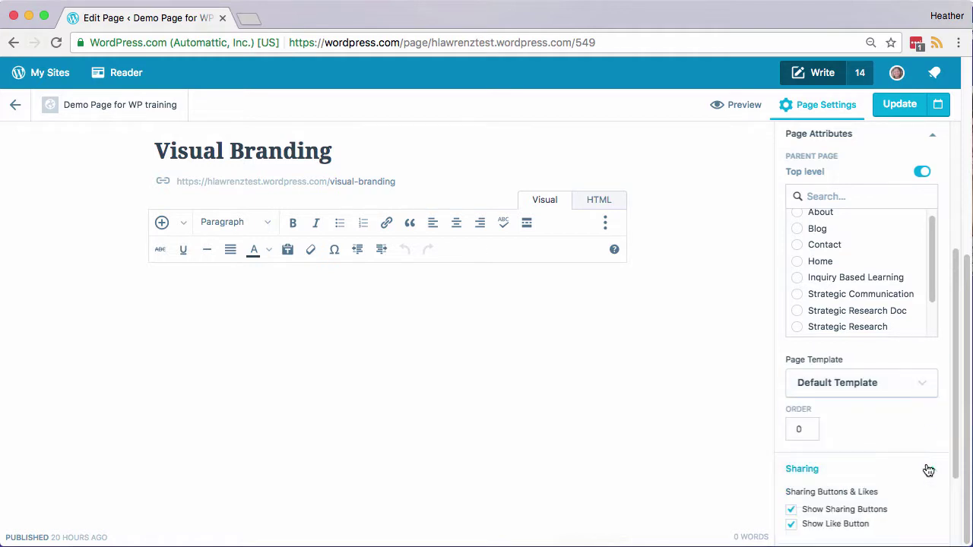
{"action": "left_click_drag", "start_coordinate": [955, 348], "coordinate": [949, 446]}
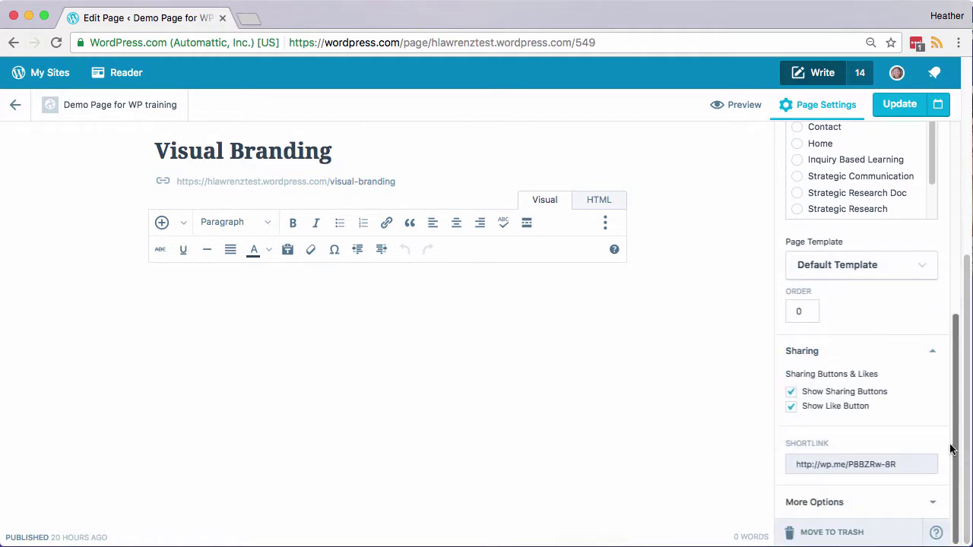
{"action": "left_click", "coordinate": [791, 393]}
{"action": "left_click", "coordinate": [805, 408]}
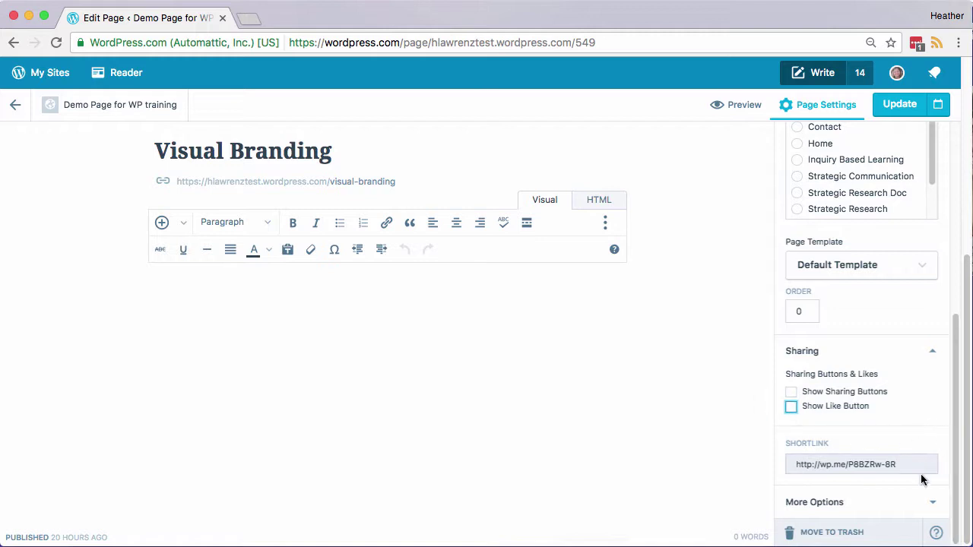
Review the page's additional options for slug, excerpt, location, discussion and page copying
{"action": "left_click", "coordinate": [932, 503]}
{"action": "left_click_drag", "start_coordinate": [958, 373], "coordinate": [971, 507]}
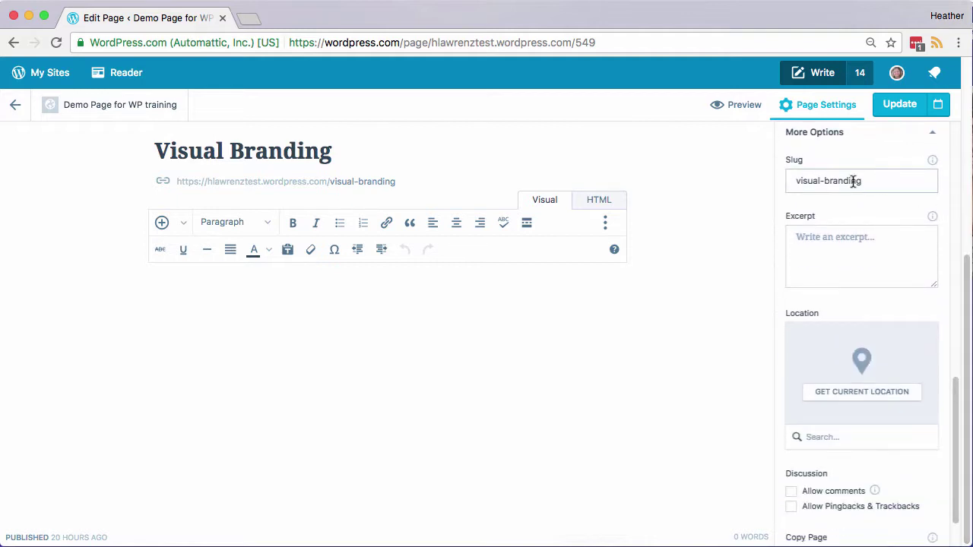
{"action": "left_click", "coordinate": [799, 239]}
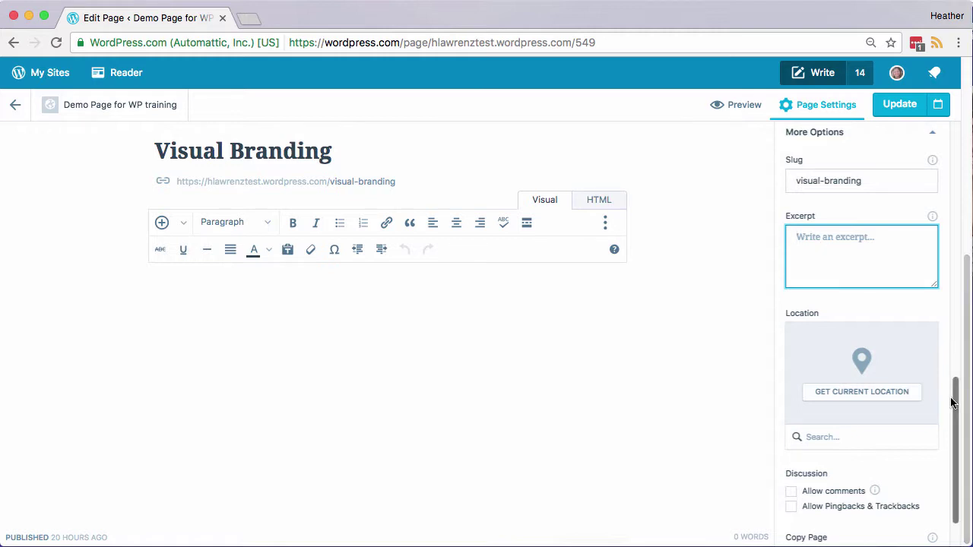
{"action": "left_click_drag", "start_coordinate": [956, 398], "coordinate": [958, 456]}
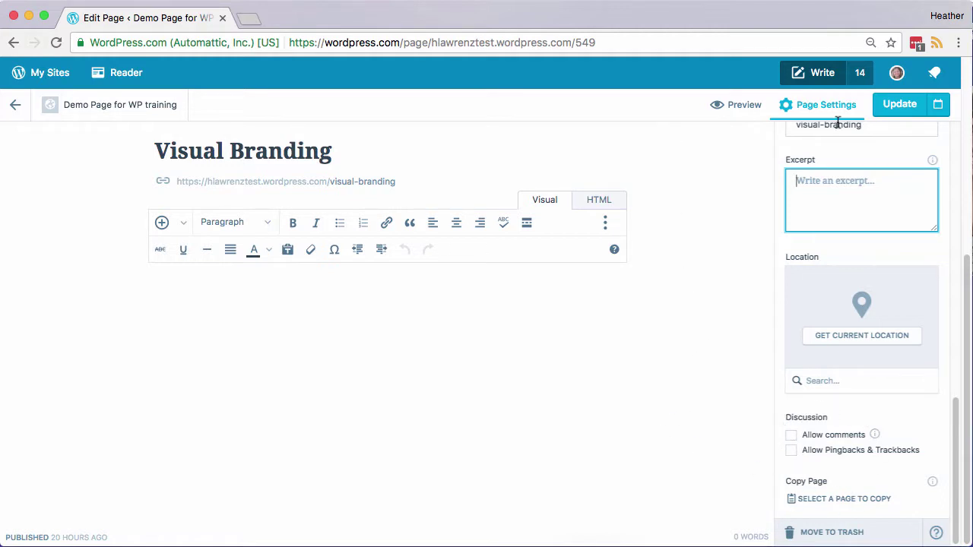
Update the Visual Branding page and check its preview with the featured image, closing the preview when done
{"action": "left_click", "coordinate": [898, 108]}
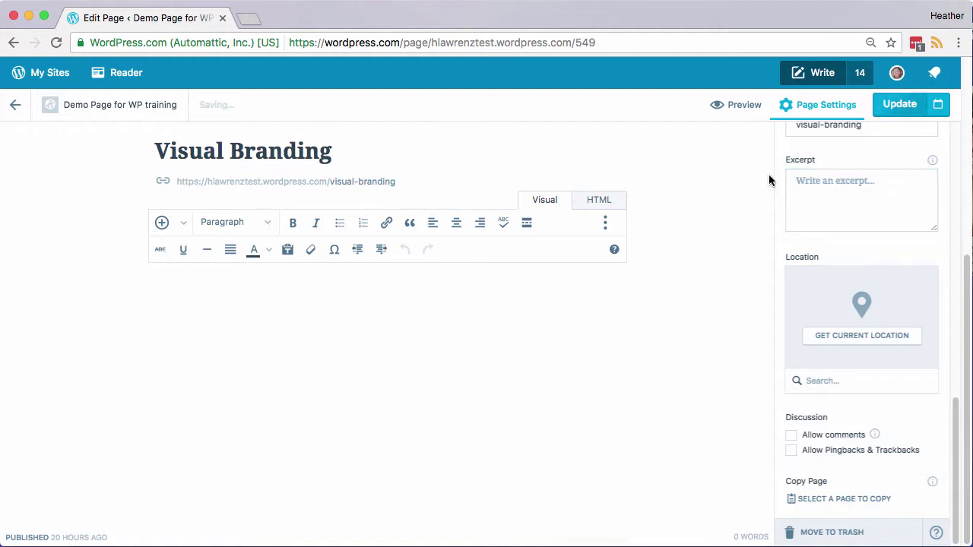
{"action": "left_click", "coordinate": [744, 106]}
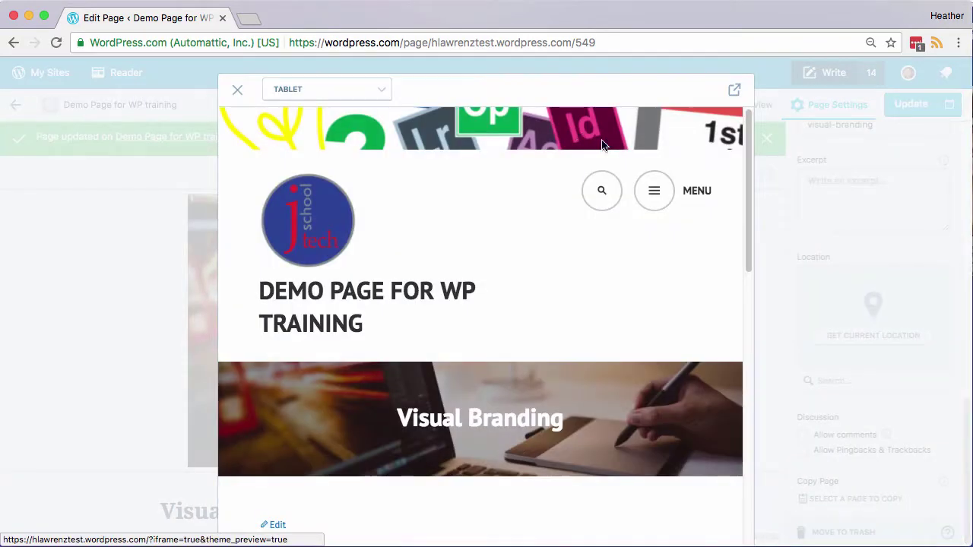
{"action": "scroll", "coordinate": [597, 163], "scroll_direction": "down", "scroll_amount": 5}
{"action": "scroll", "coordinate": [597, 172], "scroll_direction": "up", "scroll_amount": 4}
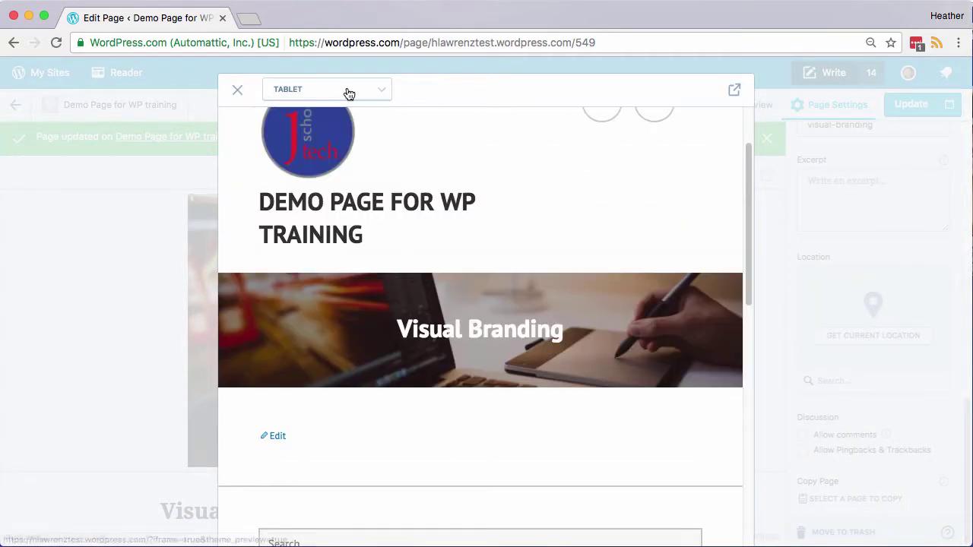
{"action": "left_click", "coordinate": [237, 92]}
View the media library content available for insertion into the page body, without inserting anything
{"action": "scroll", "coordinate": [173, 328], "scroll_direction": "down", "scroll_amount": 3}
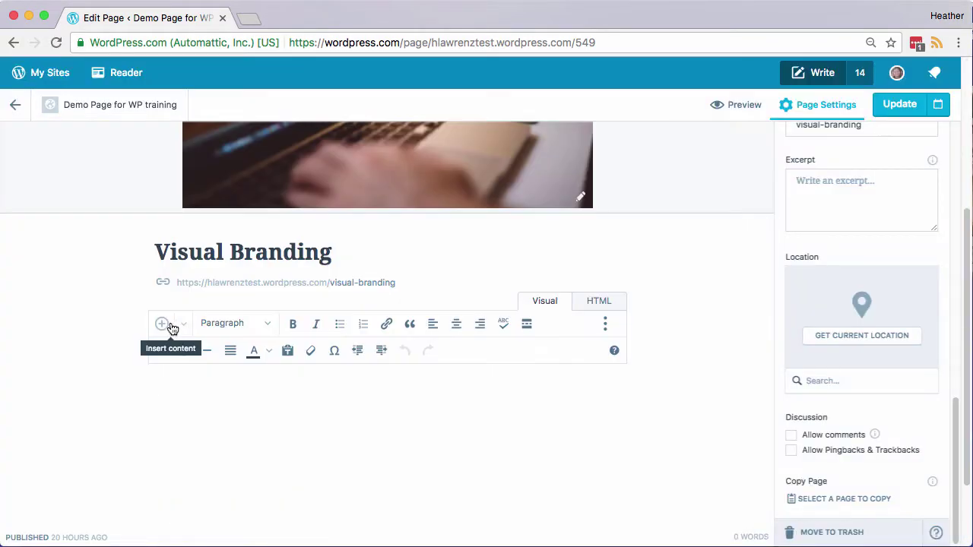
{"action": "left_click", "coordinate": [163, 325]}
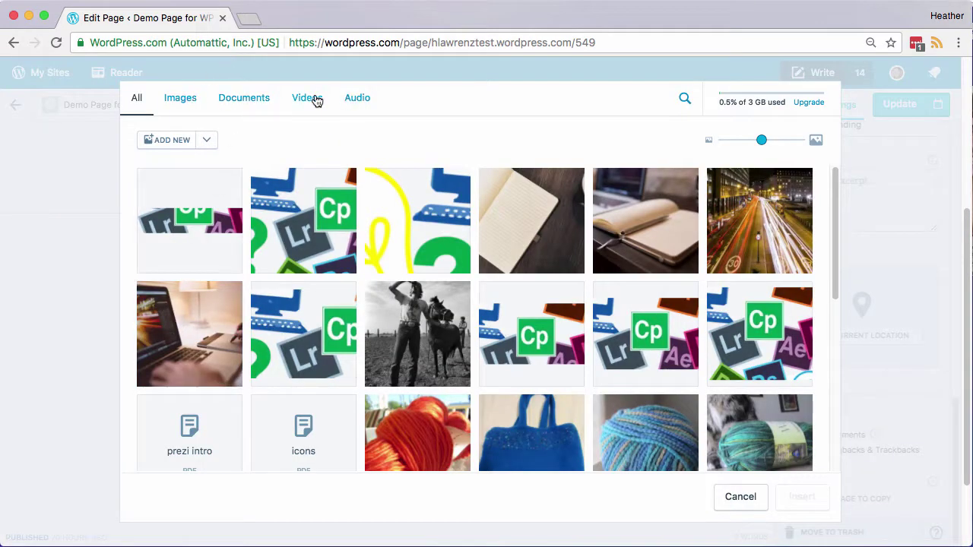
{"action": "left_click", "coordinate": [732, 498]}
View the paragraph, heading and preformatted text styles available for the page body
{"action": "left_click", "coordinate": [263, 325]}
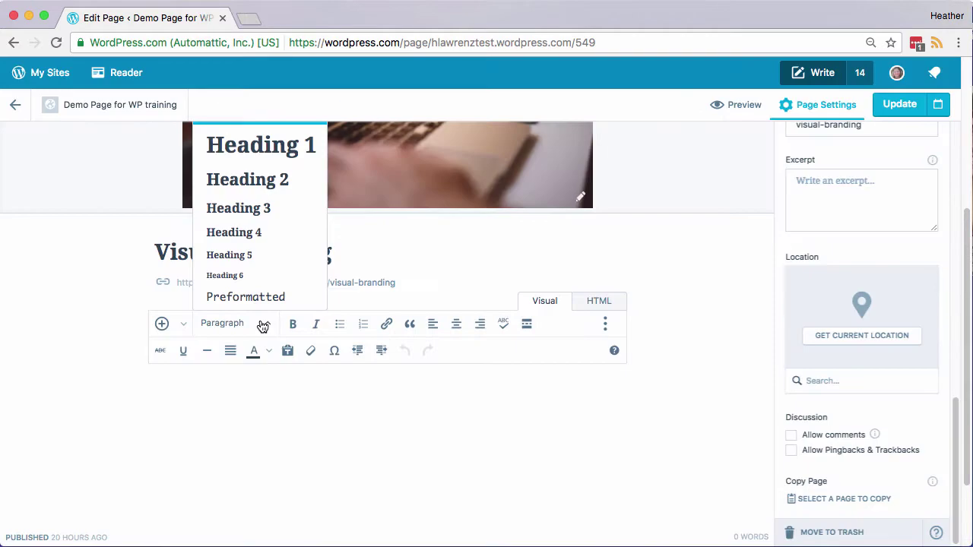
{"action": "left_click", "coordinate": [155, 252]}
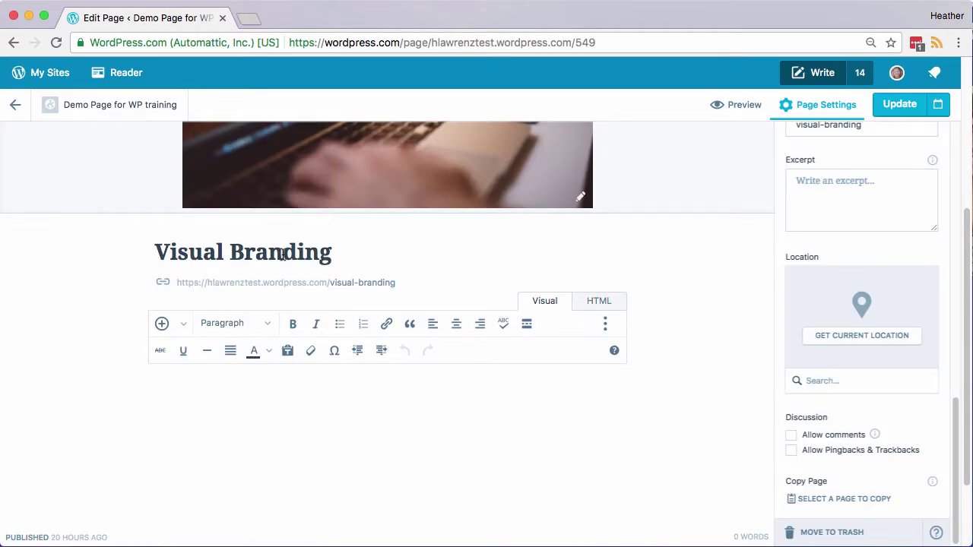
{"action": "left_click", "coordinate": [269, 326]}
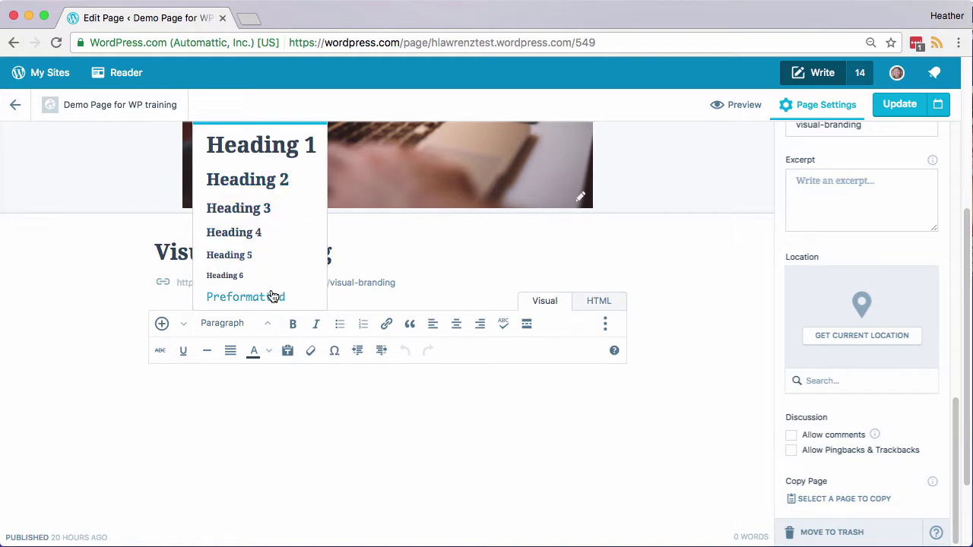
View the link insertion options for URL, link text and existing content, closing them without adding a link
{"action": "left_click", "coordinate": [304, 393]}
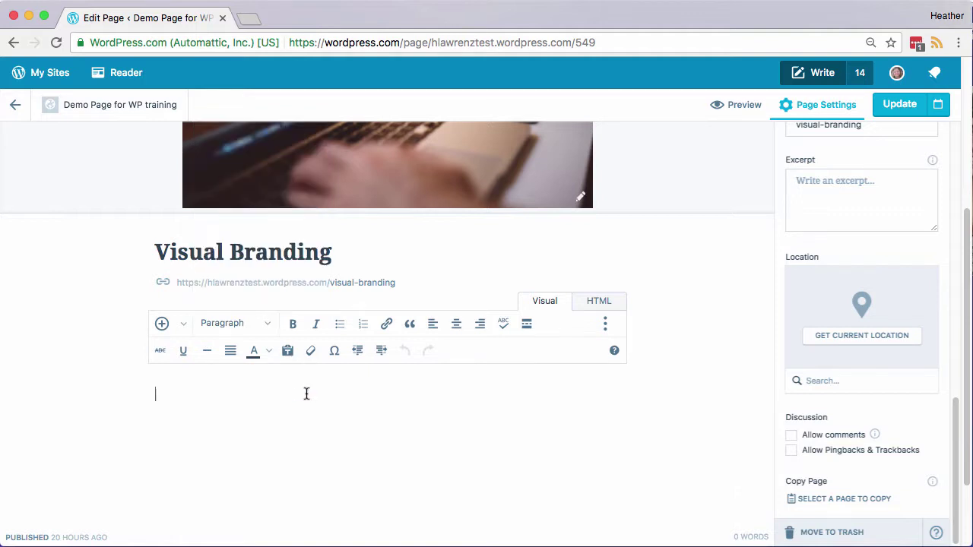
{"action": "left_click", "coordinate": [387, 325]}
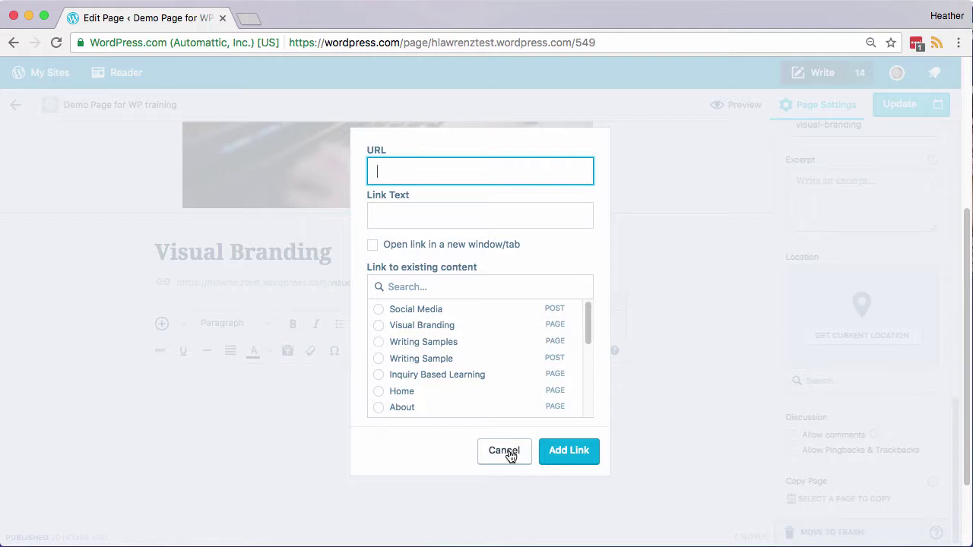
{"action": "left_click", "coordinate": [510, 449]}
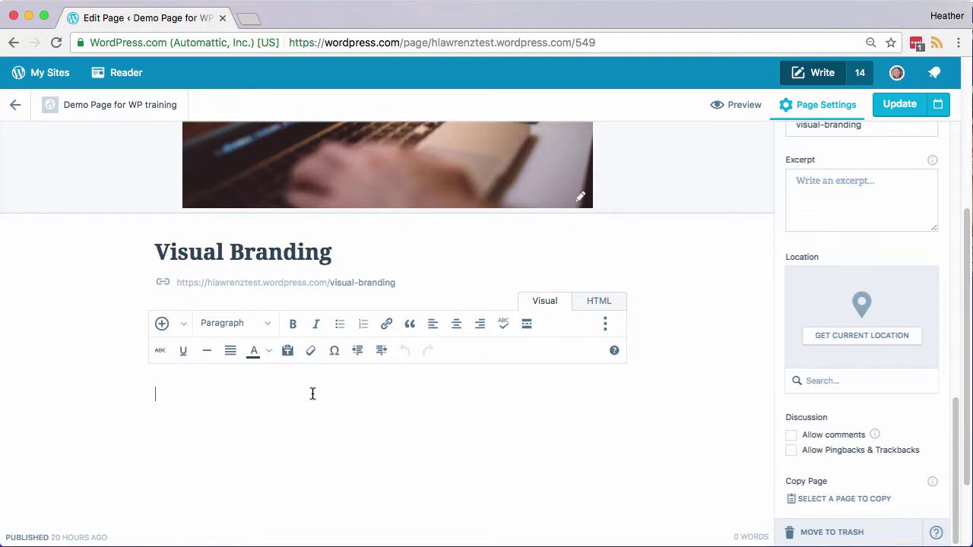
Insert the black-and-white photo of a man with a horse from the media library into the page body
{"action": "left_click", "coordinate": [185, 326]}
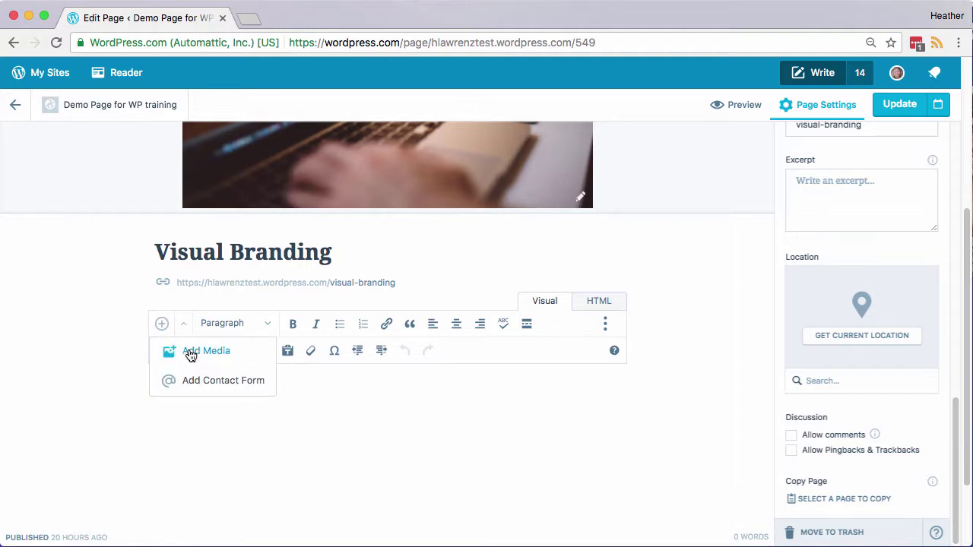
{"action": "left_click", "coordinate": [190, 354]}
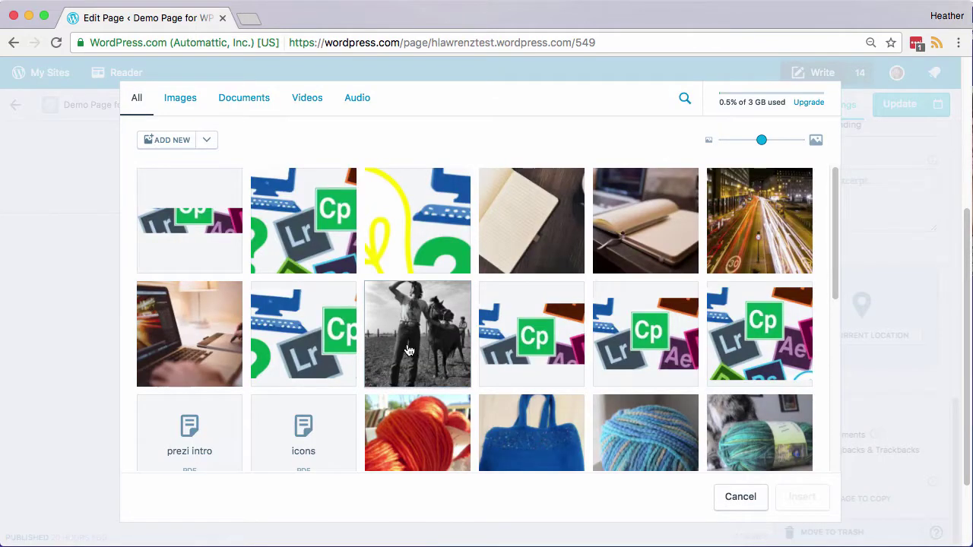
{"action": "left_click", "coordinate": [420, 348]}
{"action": "left_click", "coordinate": [802, 496]}
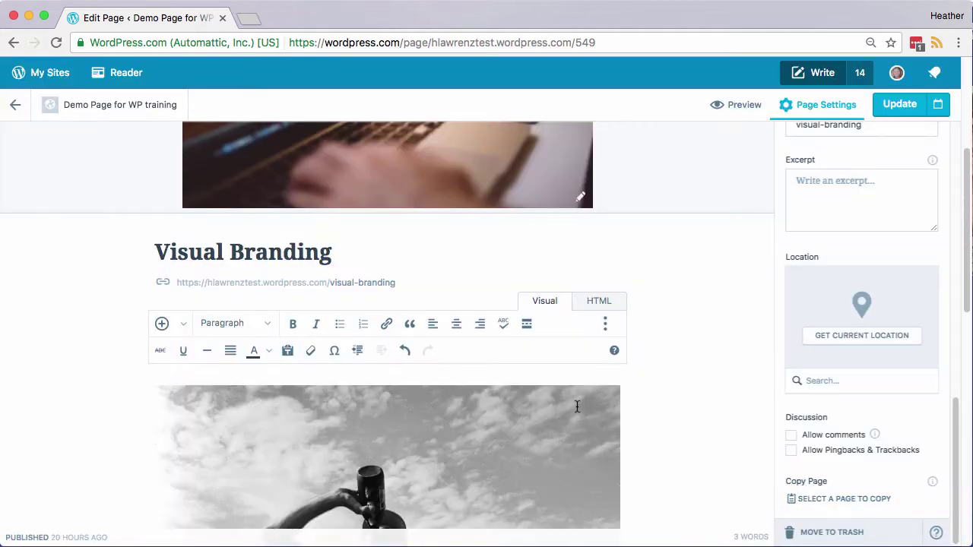
Remove the caption from the inserted black-and-white photo in the page body
{"action": "left_click", "coordinate": [561, 420]}
{"action": "scroll", "coordinate": [641, 414], "scroll_direction": "down", "scroll_amount": 5}
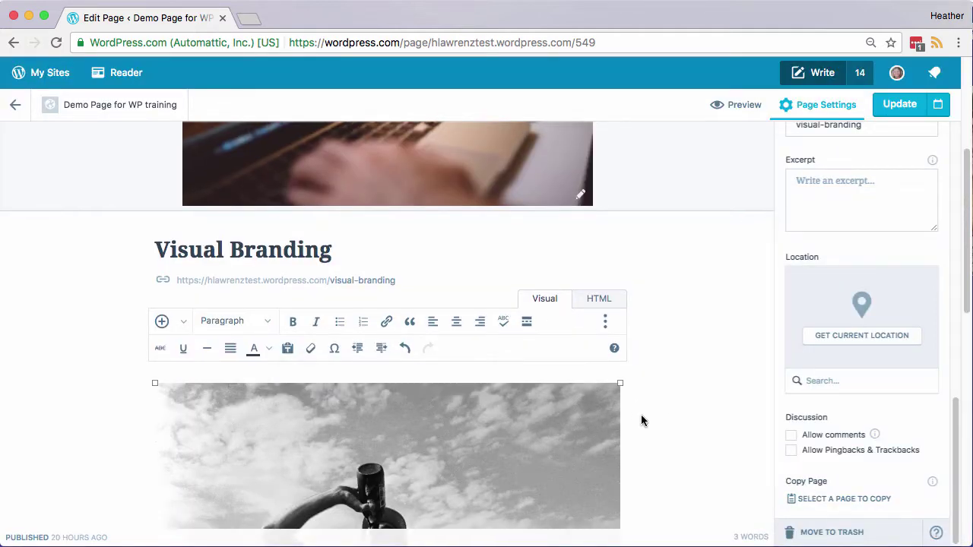
{"action": "scroll", "coordinate": [641, 415], "scroll_direction": "up", "scroll_amount": 3}
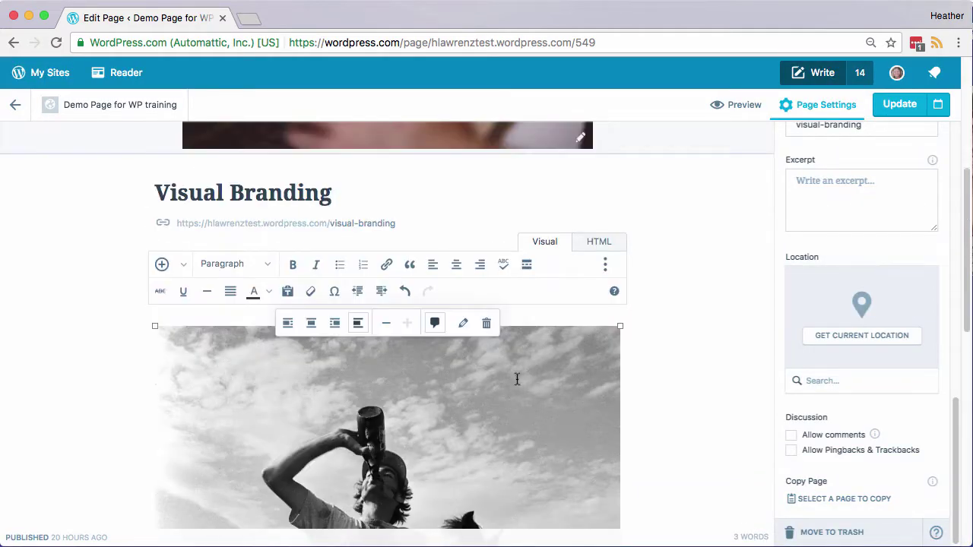
{"action": "left_click", "coordinate": [435, 325]}
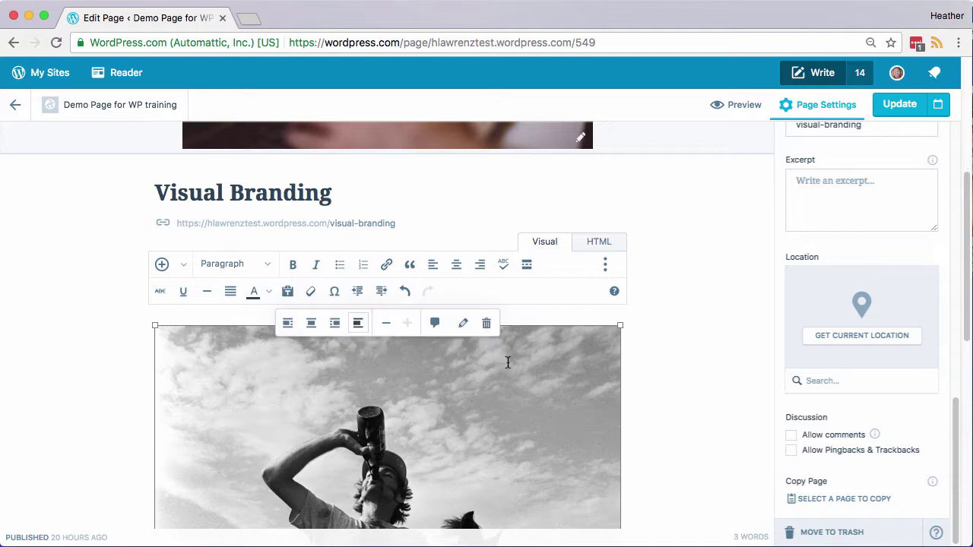
Review the photo's editable title, caption, alt text and description details, closing them without saving changes
{"action": "left_click", "coordinate": [463, 323]}
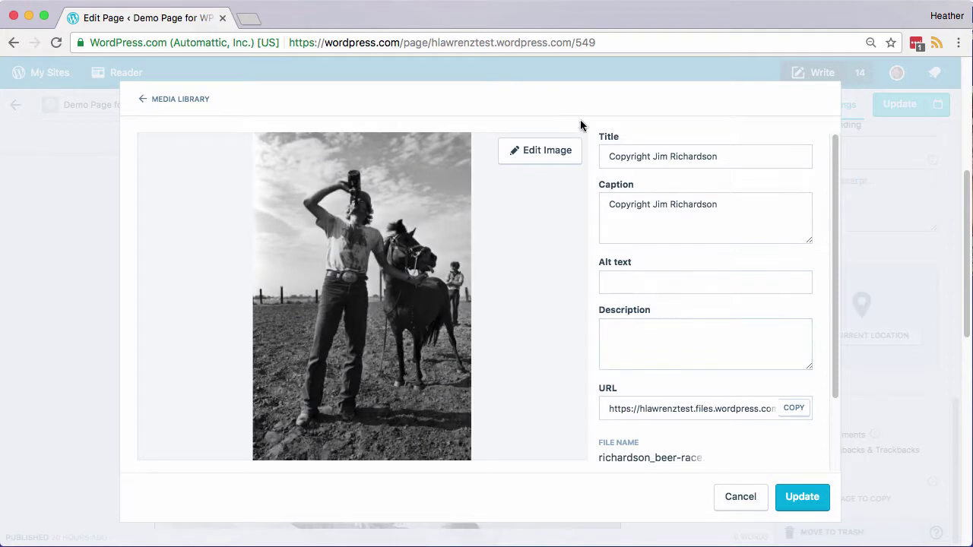
{"action": "scroll", "coordinate": [741, 236], "scroll_direction": "down", "scroll_amount": 1}
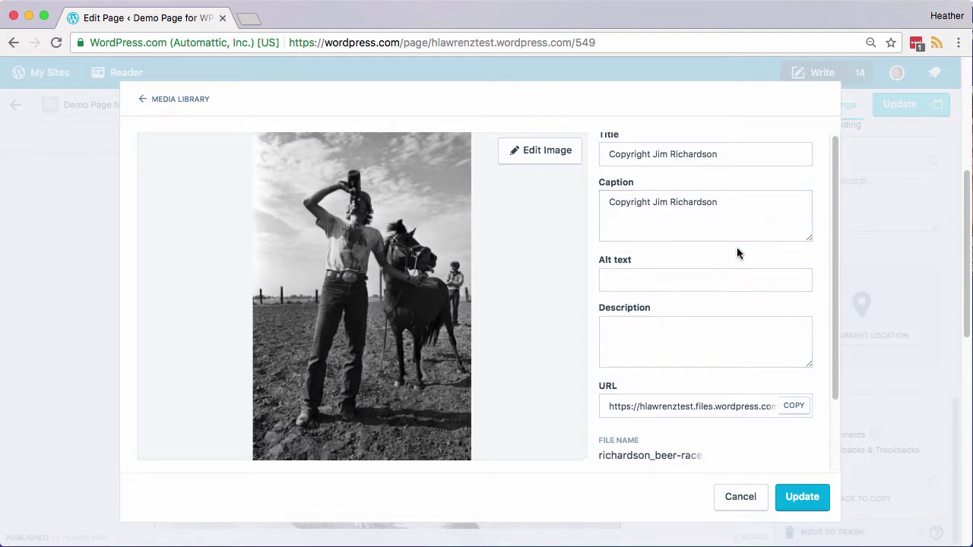
{"action": "left_click", "coordinate": [611, 276]}
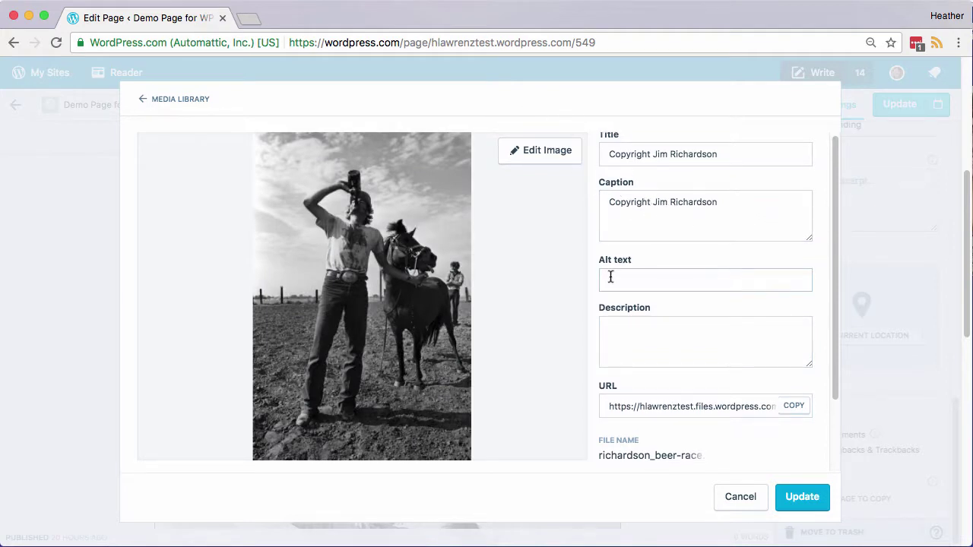
{"action": "left_click", "coordinate": [744, 499]}
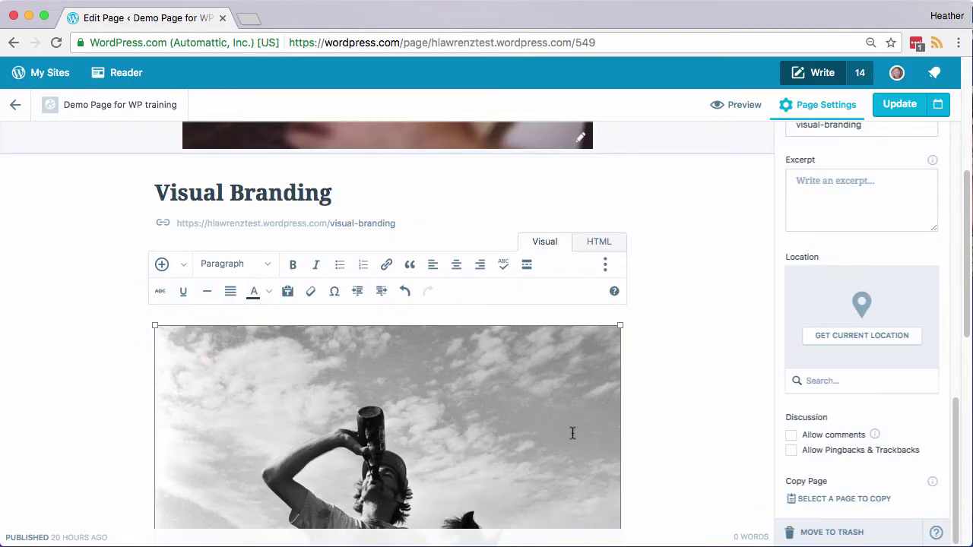
Shrink the photo to about two-thirds of its width and align it right
{"action": "left_click_drag", "start_coordinate": [621, 323], "coordinate": [477, 374]}
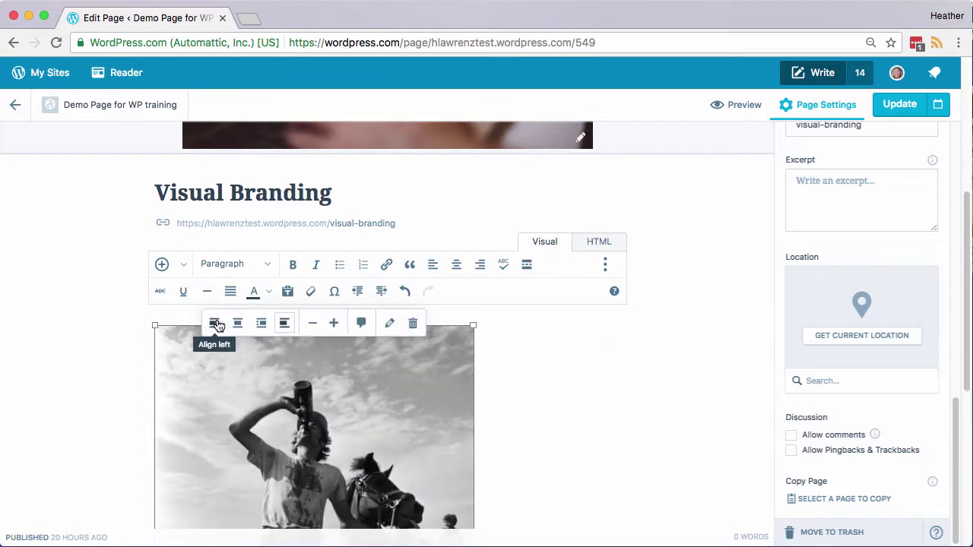
{"action": "left_click", "coordinate": [261, 323]}
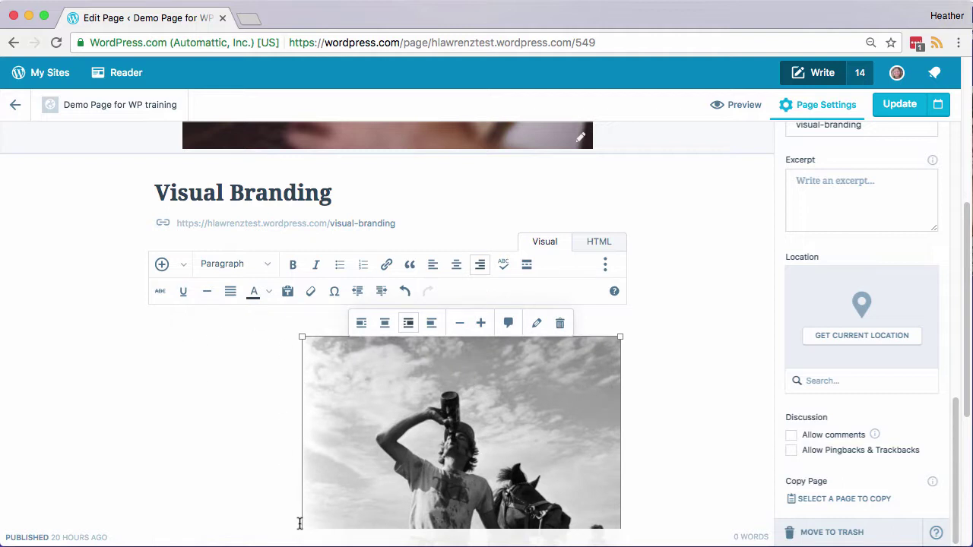
Delete the photo from the page body and show the body in the HTML editor
{"action": "left_click", "coordinate": [561, 324]}
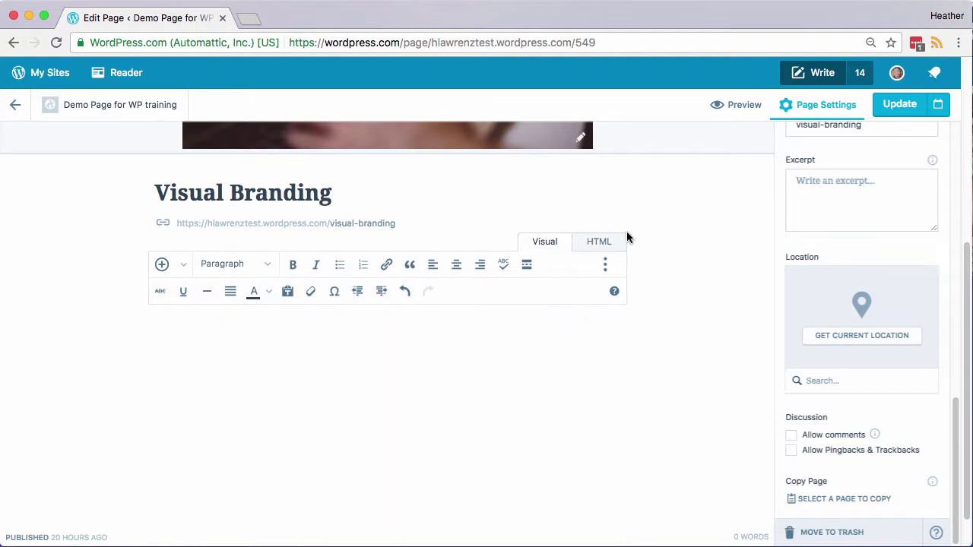
{"action": "left_click", "coordinate": [598, 243]}
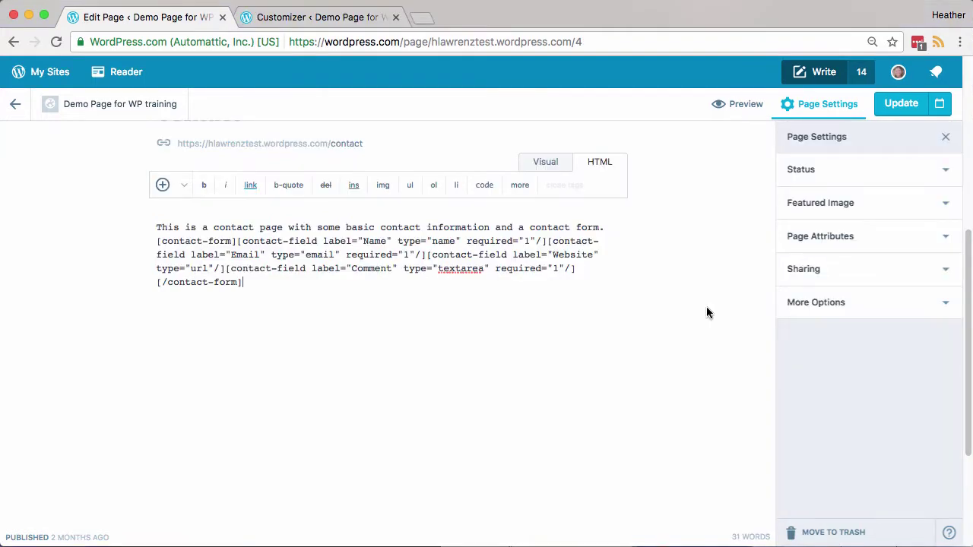
Review the contact form builder's Name, Email, Website and Comment fields on the Contact page, without inserting the form
{"action": "left_click", "coordinate": [185, 186]}
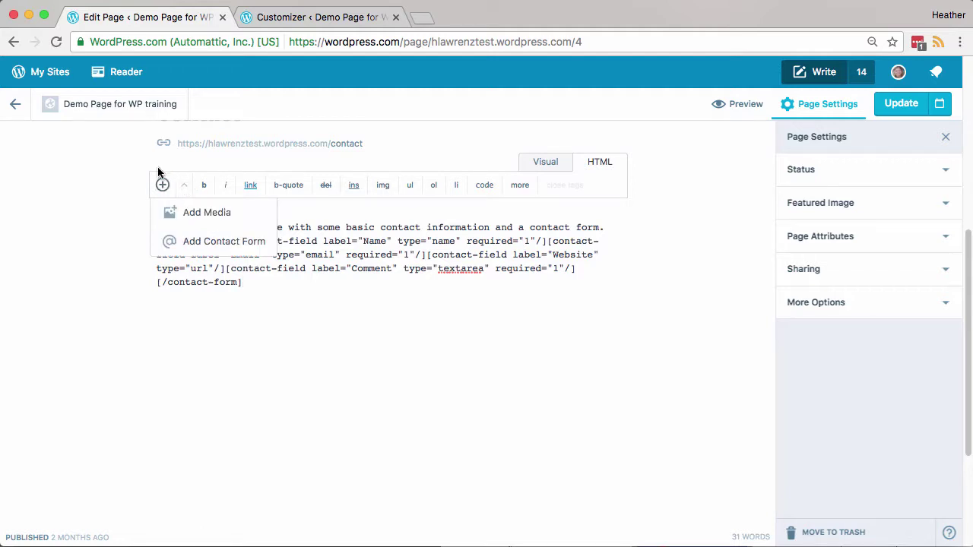
{"action": "left_click", "coordinate": [257, 242]}
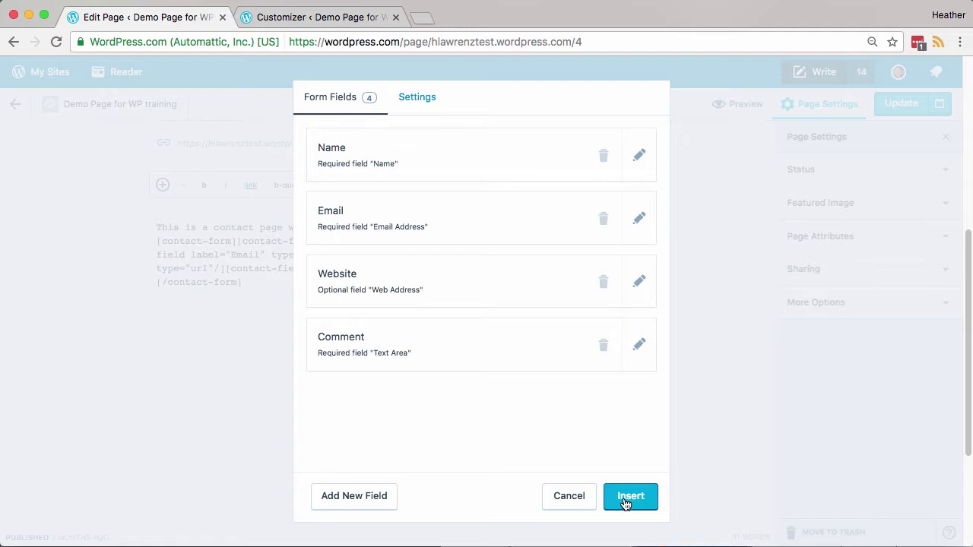
{"action": "left_click", "coordinate": [569, 498]}
Show the Contact page in the visual editor and examine the layout of its contact form
{"action": "left_click", "coordinate": [551, 161]}
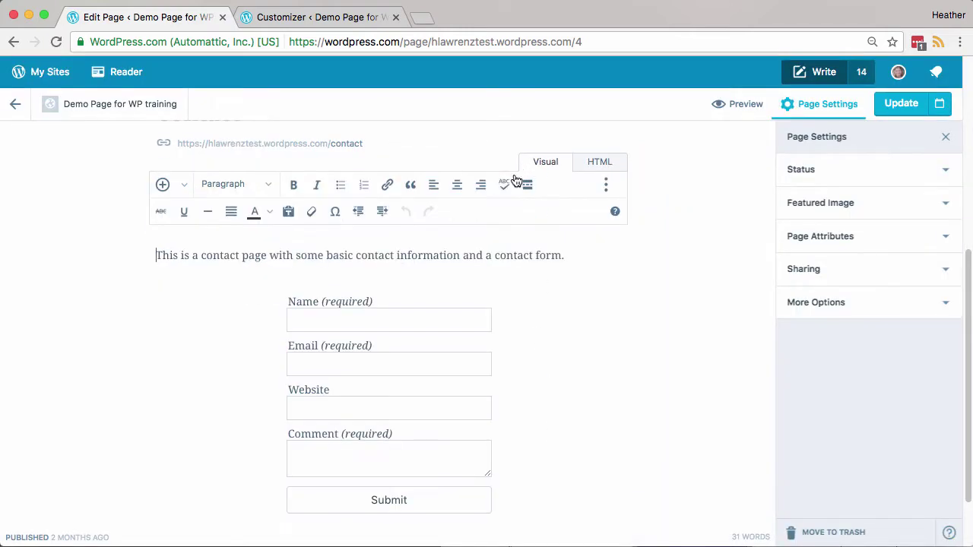
{"action": "scroll", "coordinate": [305, 281], "scroll_direction": "down", "scroll_amount": 3}
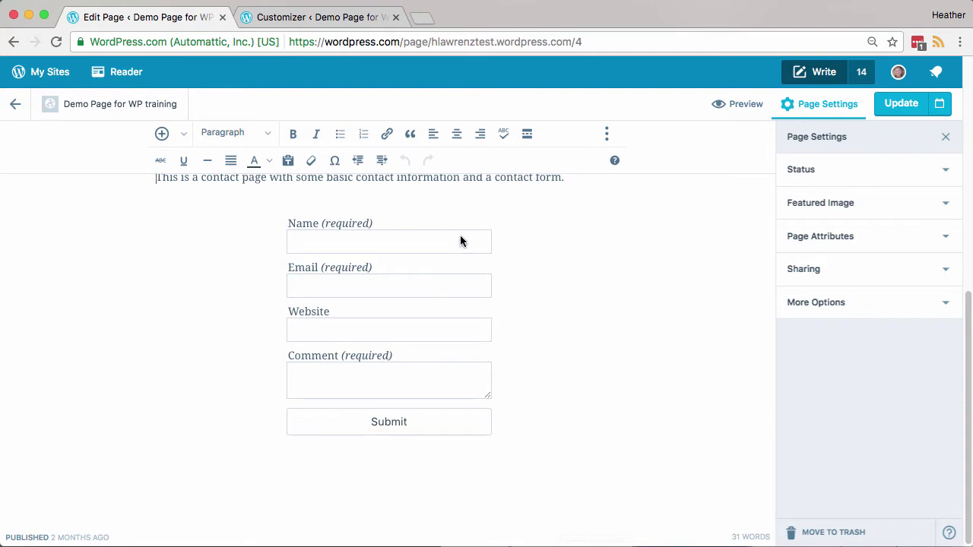
{"action": "scroll", "coordinate": [459, 241], "scroll_direction": "up", "scroll_amount": 5}
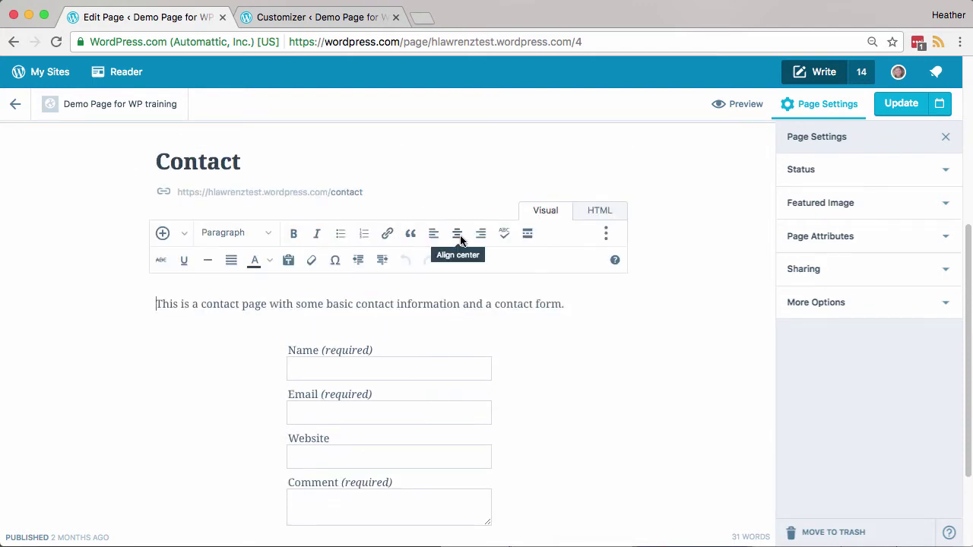